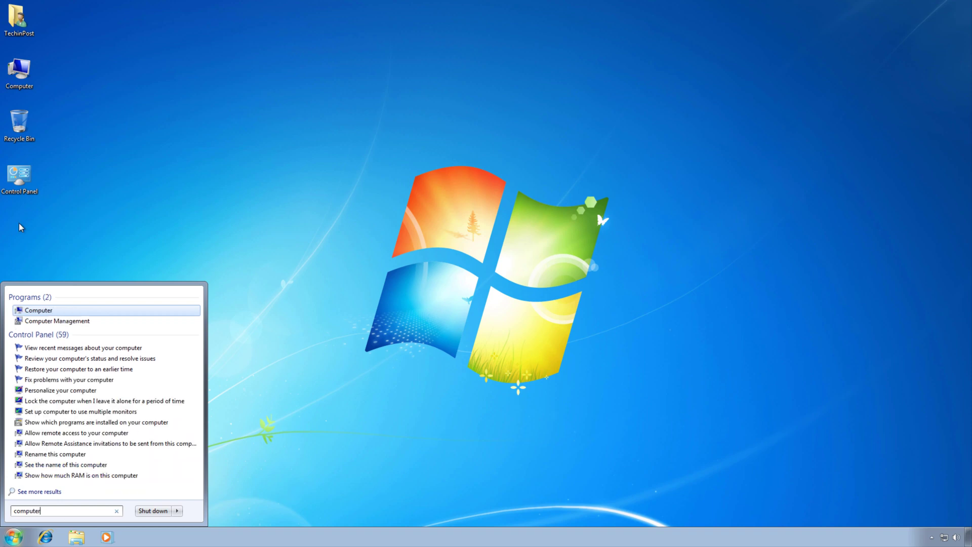
# Open the computer's advanced system settings and view the Startup and Recovery options, leaving them without saving
pyautogui.rightClick(44, 310)
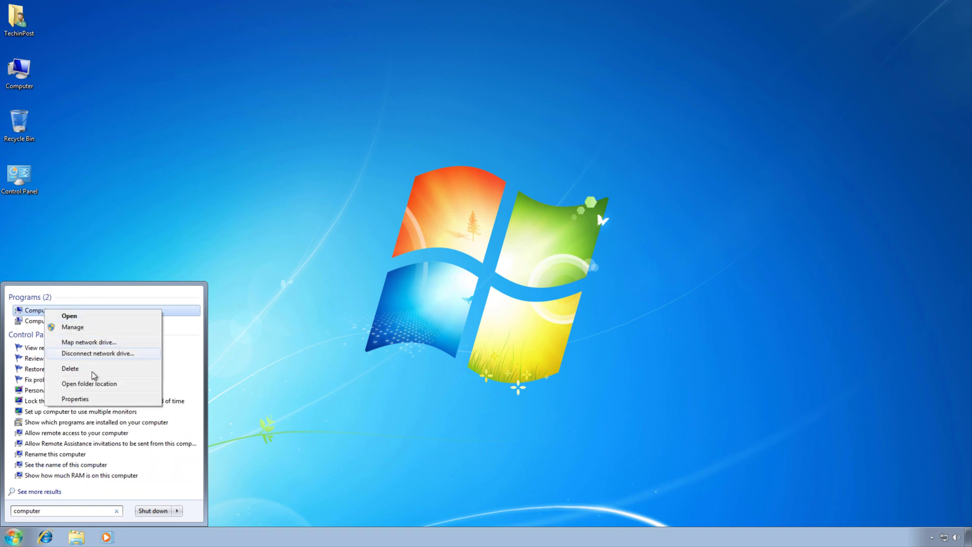
pyautogui.click(95, 399)
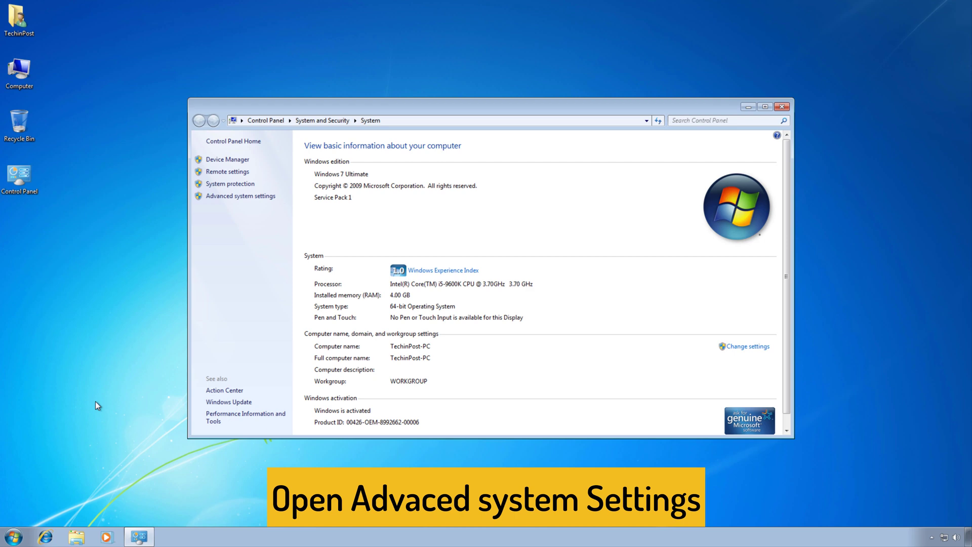
pyautogui.click(235, 196)
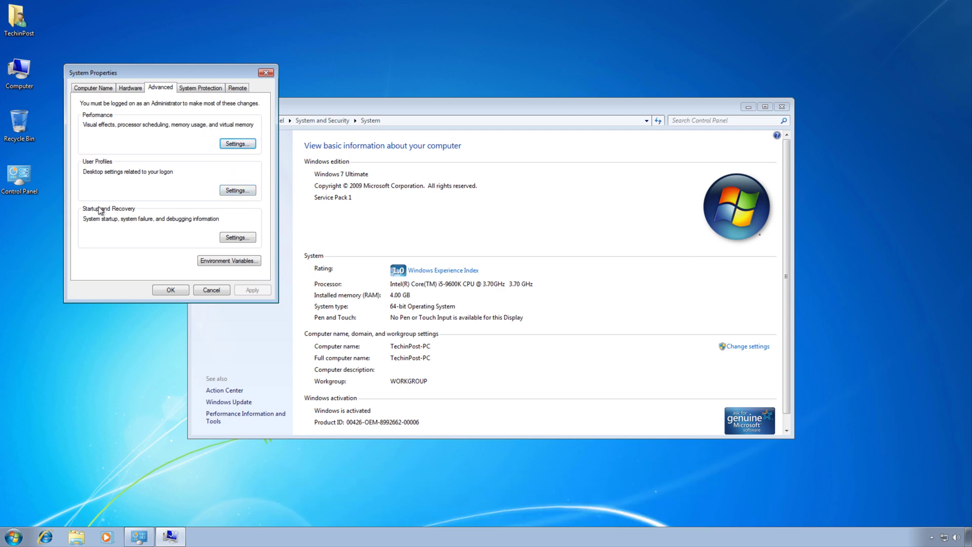
pyautogui.click(231, 239)
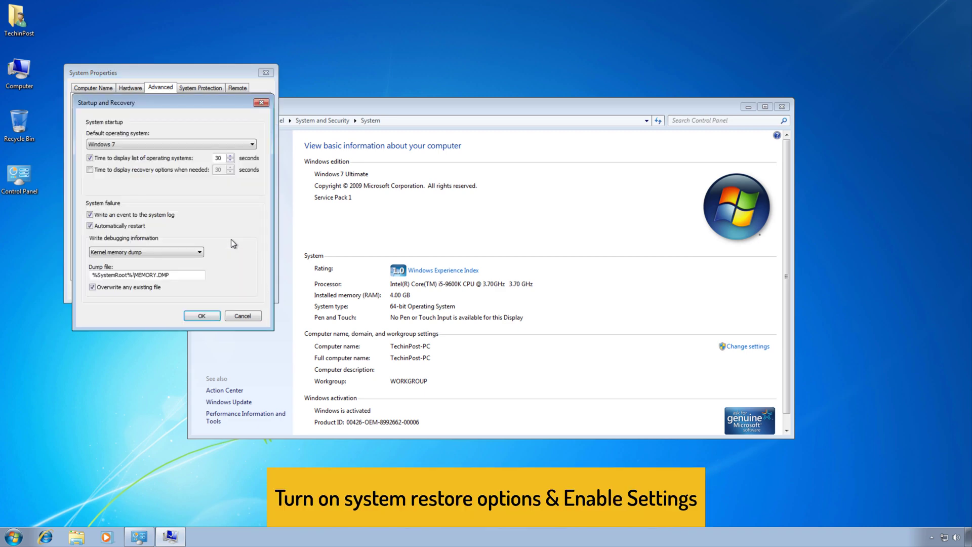
pyautogui.click(249, 320)
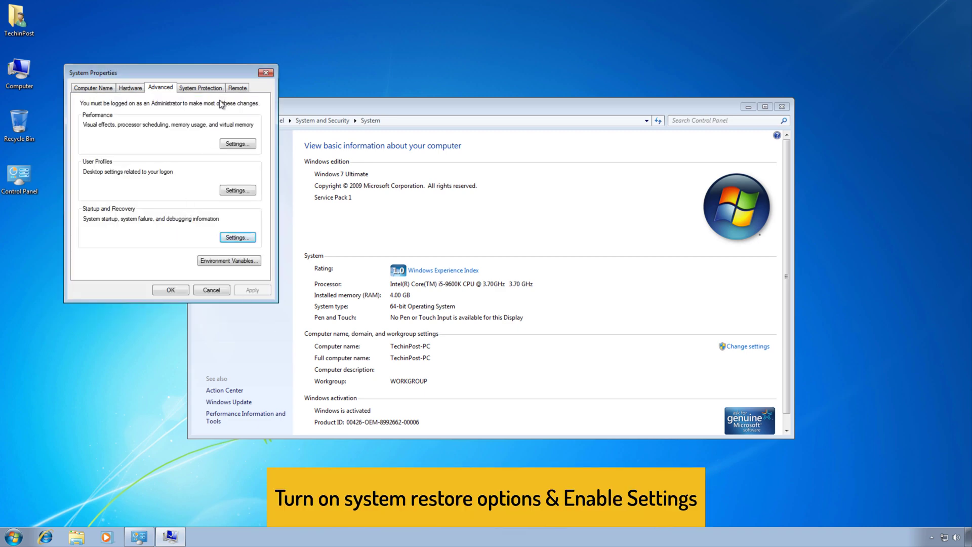
# Configure system protection for Local Disk (C:) to restore system settings and previous versions of files
pyautogui.click(201, 89)
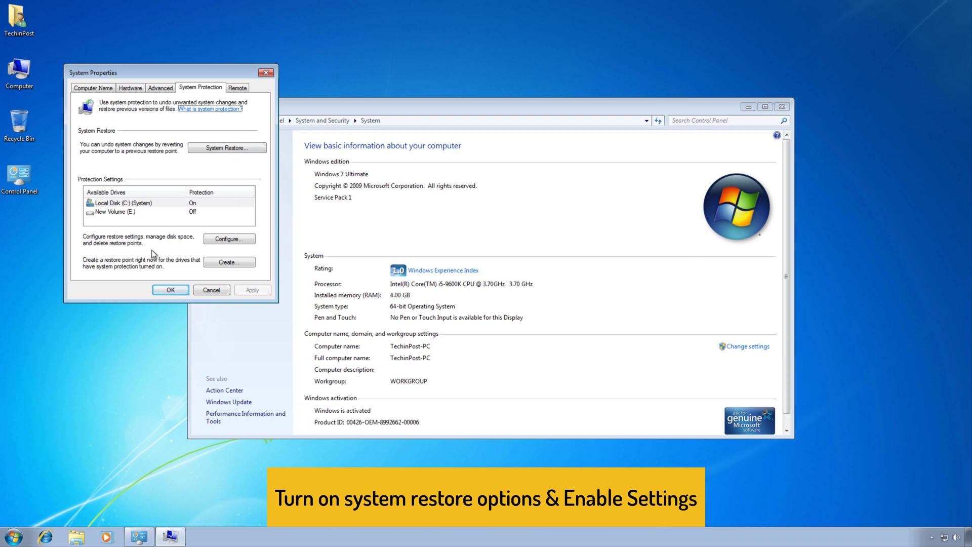
pyautogui.click(193, 204)
pyautogui.click(225, 239)
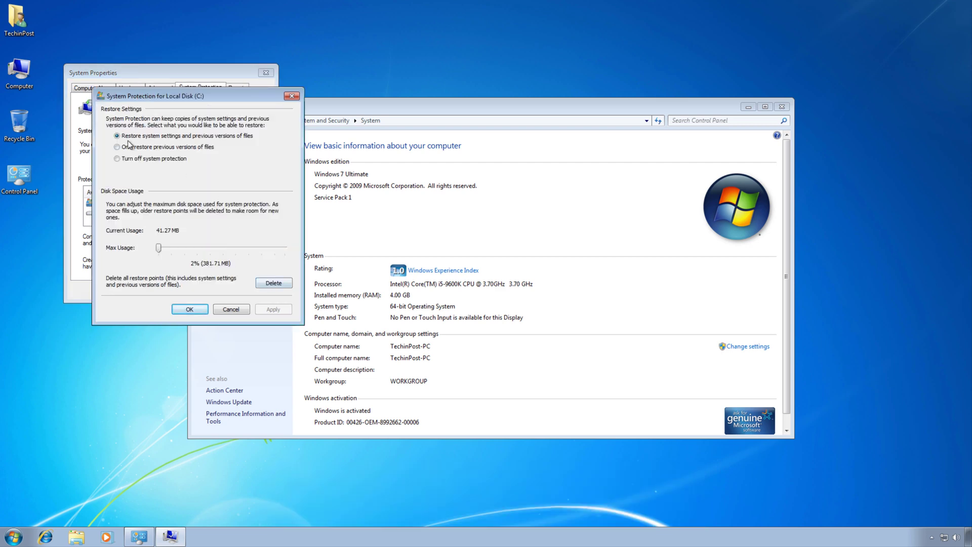
pyautogui.click(174, 160)
pyautogui.click(182, 309)
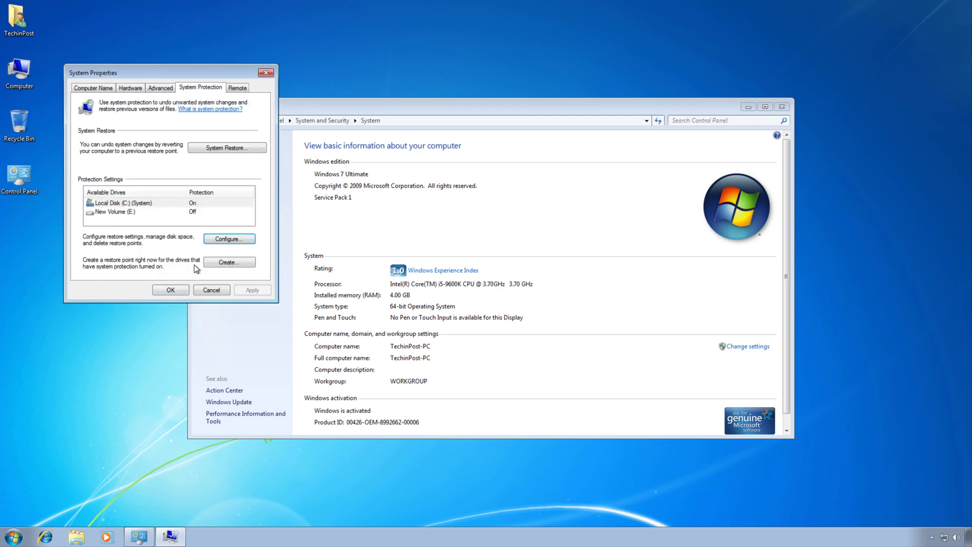
# Create a restore point for Local Disk (C:) with the description "new restore point"
pyautogui.click(174, 203)
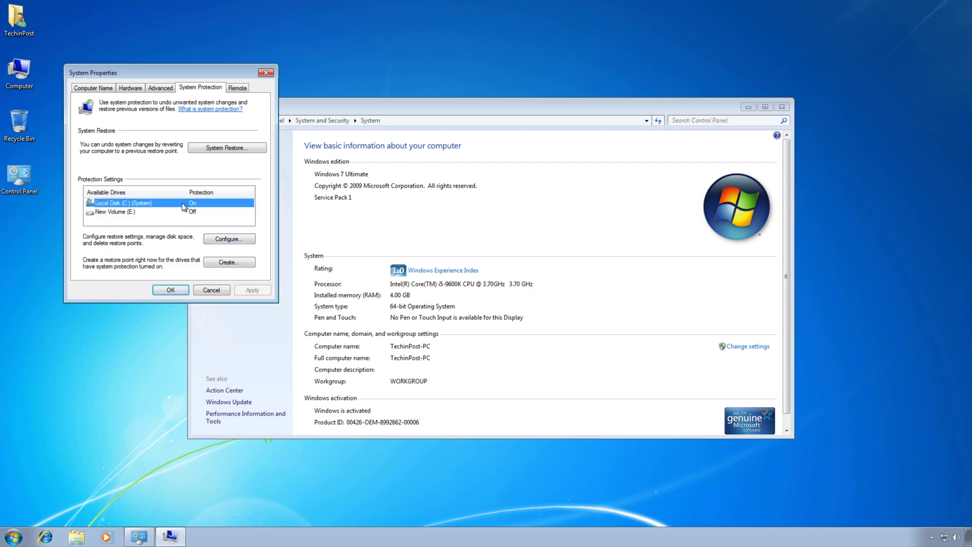
pyautogui.click(232, 265)
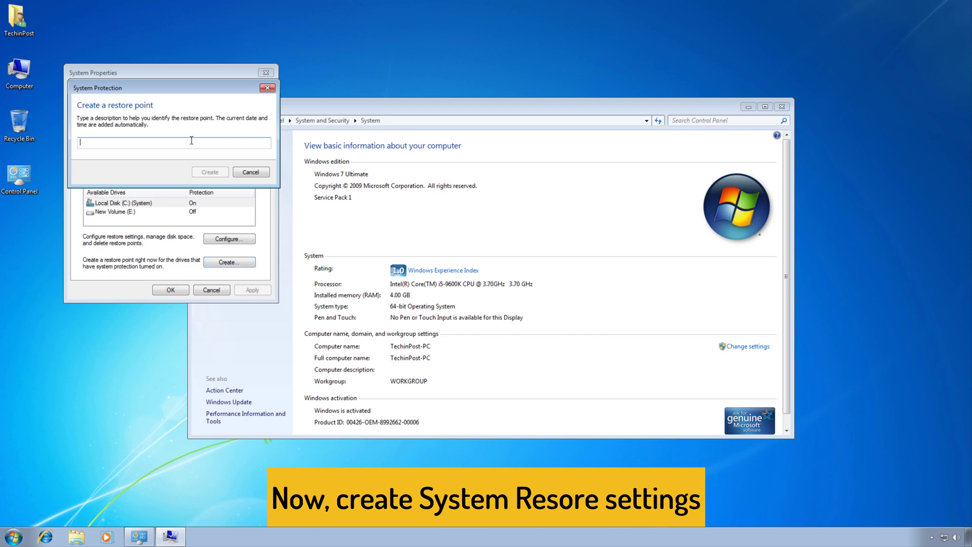
pyautogui.write('new restore p')
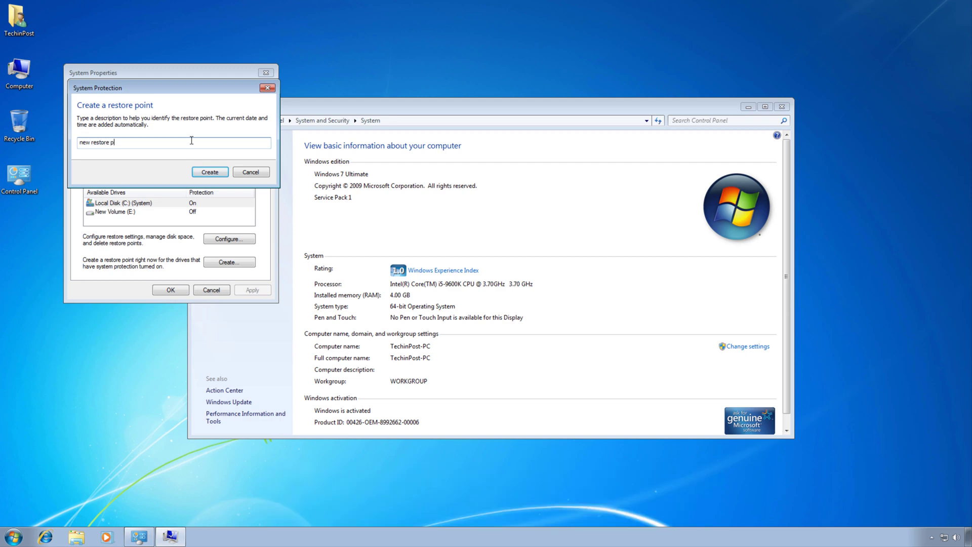
pyautogui.write('oint')
pyautogui.click(207, 173)
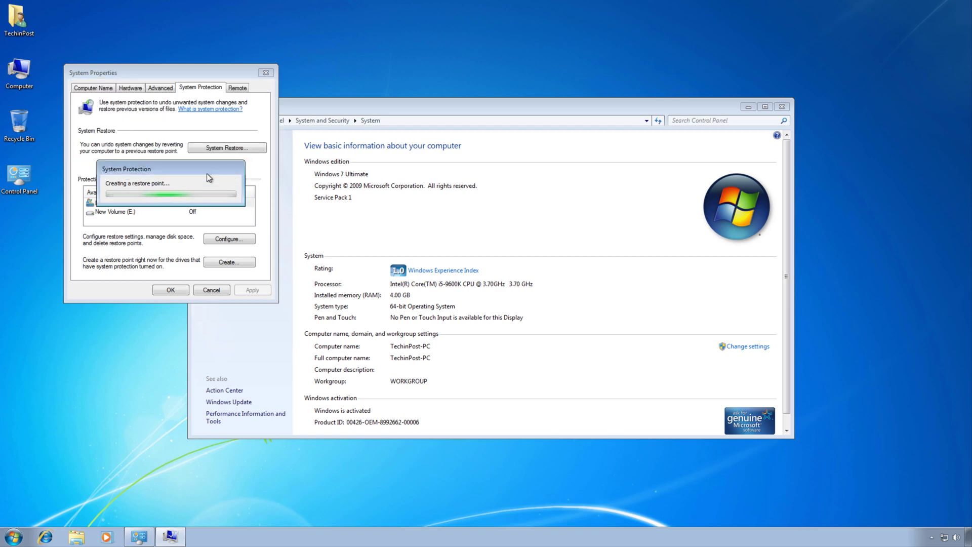
pyautogui.click(229, 189)
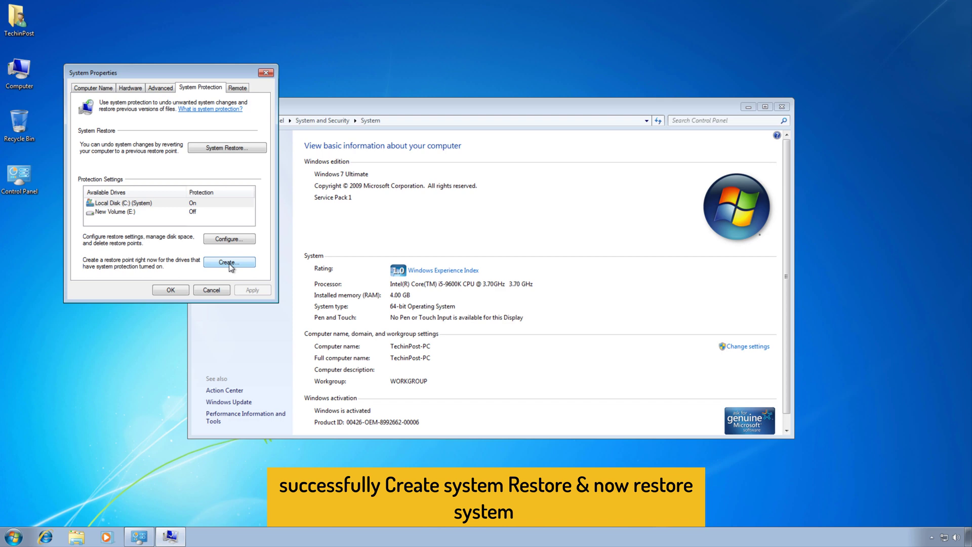
# Start System Restore and select the restore point described as "new restore point" from the available ones
pyautogui.click(253, 149)
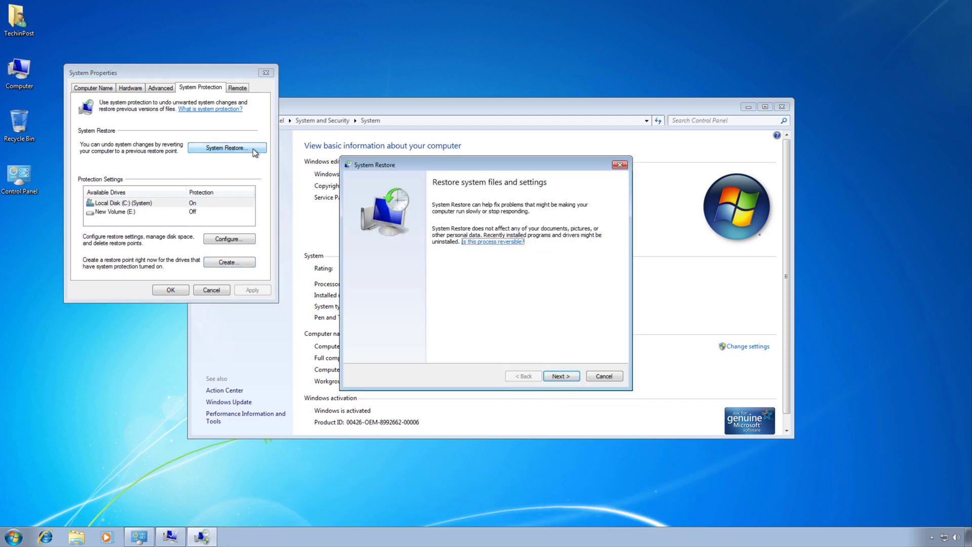
pyautogui.click(564, 376)
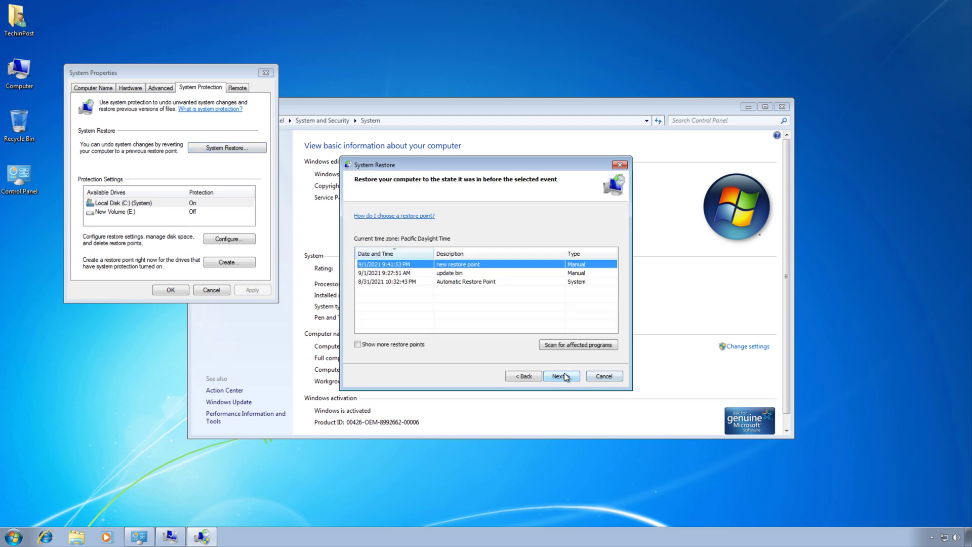
pyautogui.click(451, 282)
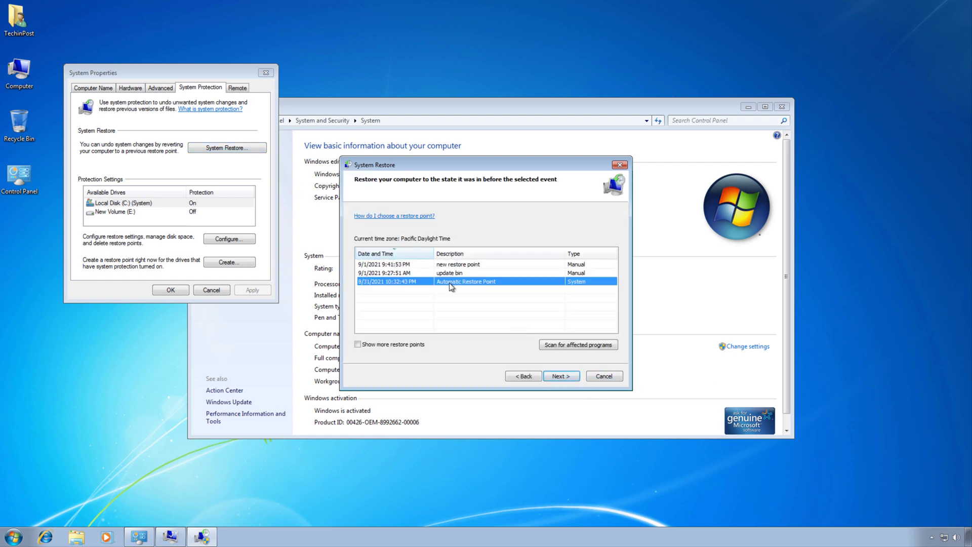
pyautogui.click(452, 264)
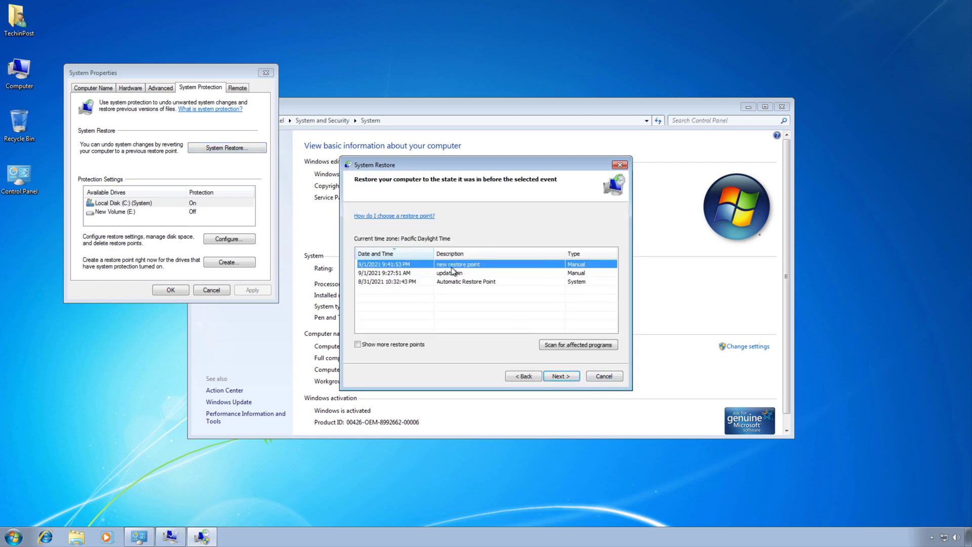
pyautogui.click(453, 272)
pyautogui.click(452, 264)
pyautogui.click(454, 274)
pyautogui.click(454, 280)
pyautogui.click(454, 272)
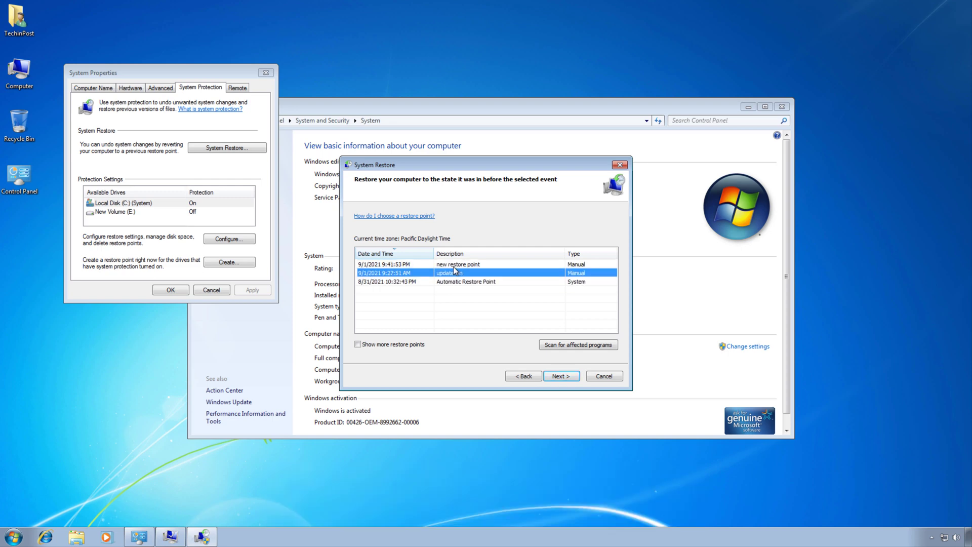
pyautogui.click(454, 264)
# Confirm and run the system restore to the selected restore point, and dismiss the closing message after the restart
pyautogui.click(560, 377)
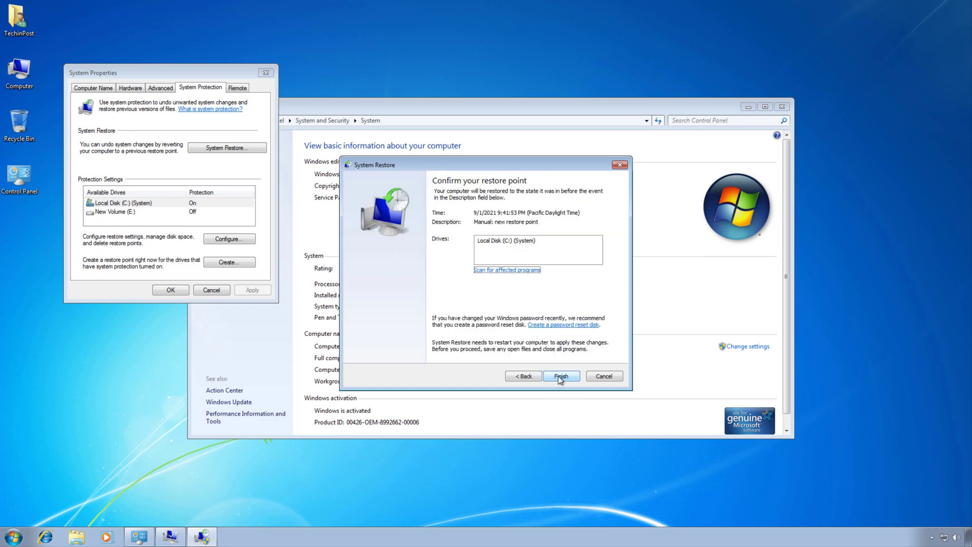
pyautogui.click(559, 376)
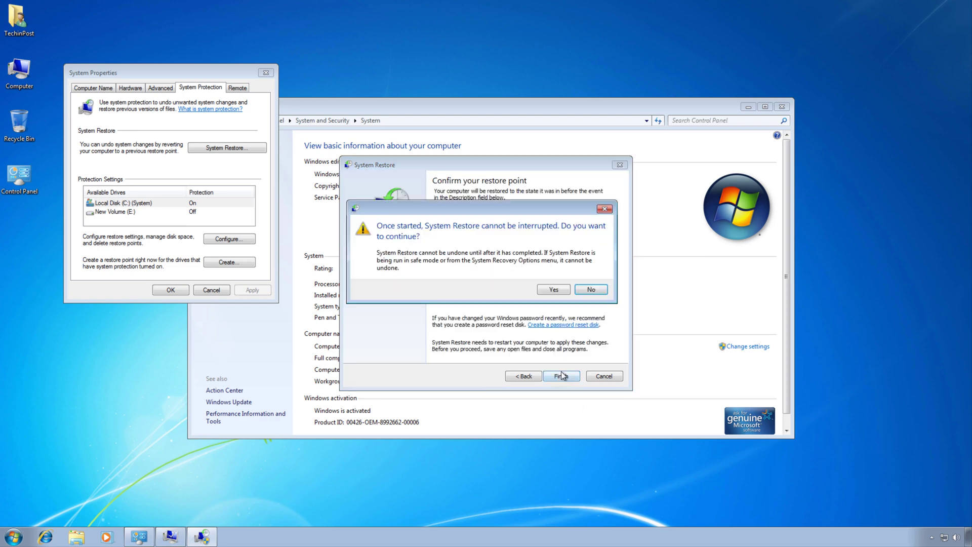
pyautogui.click(558, 287)
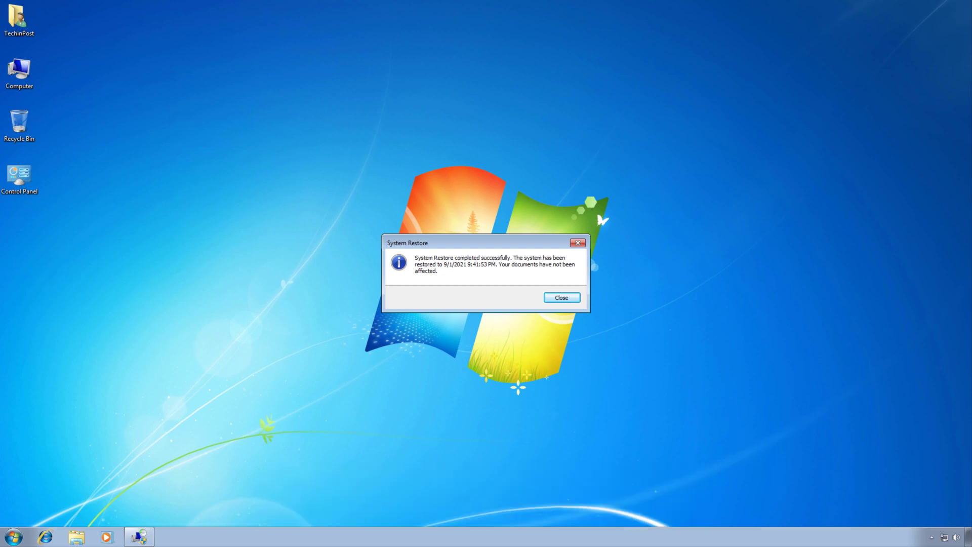
pyautogui.click(551, 297)
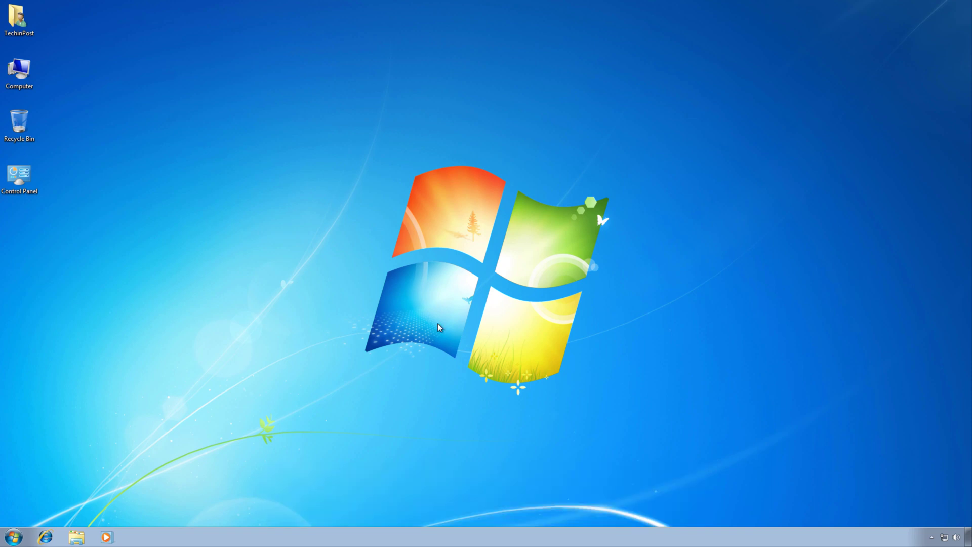
# Search for "backup" and open Backup and Restore
pyautogui.press('super')
pyautogui.write('ba')
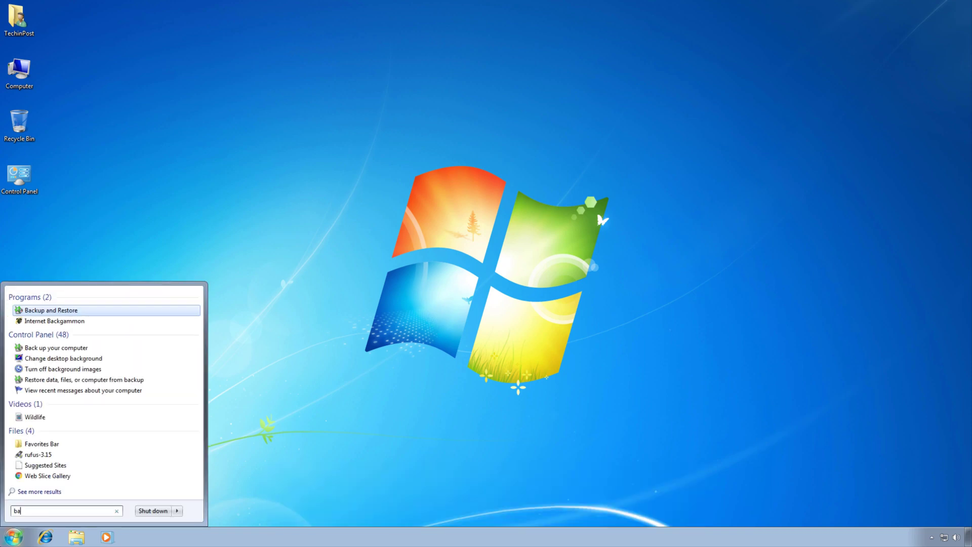
pyautogui.write('cku')
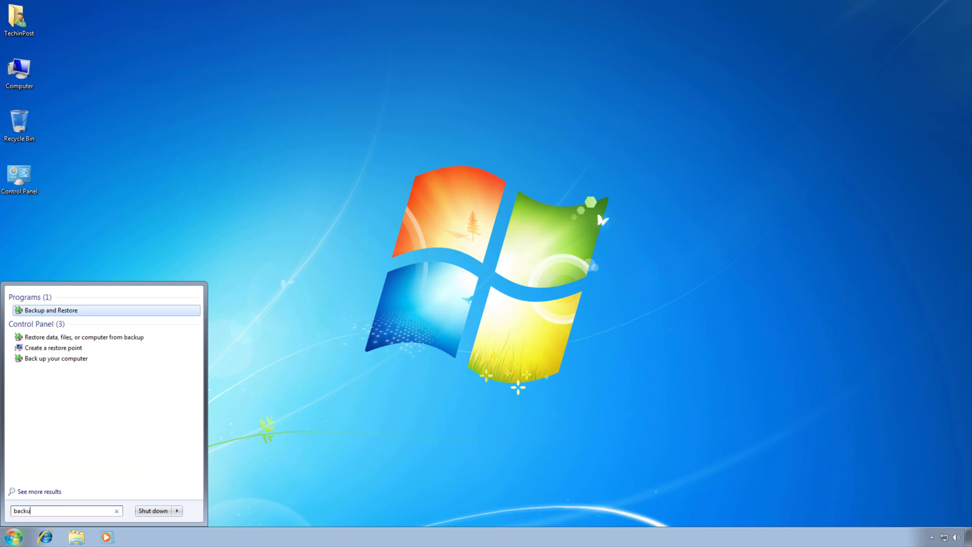
pyautogui.write('p')
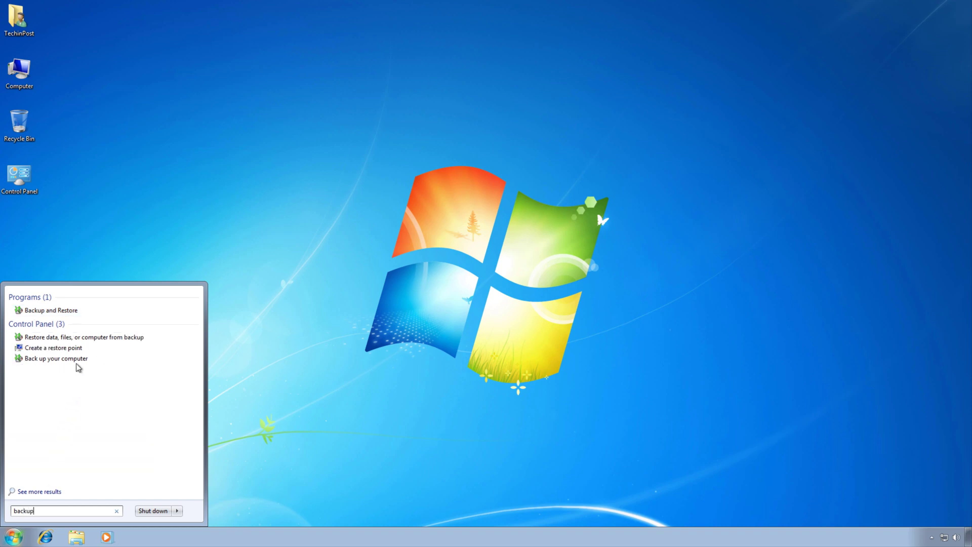
pyautogui.click(67, 312)
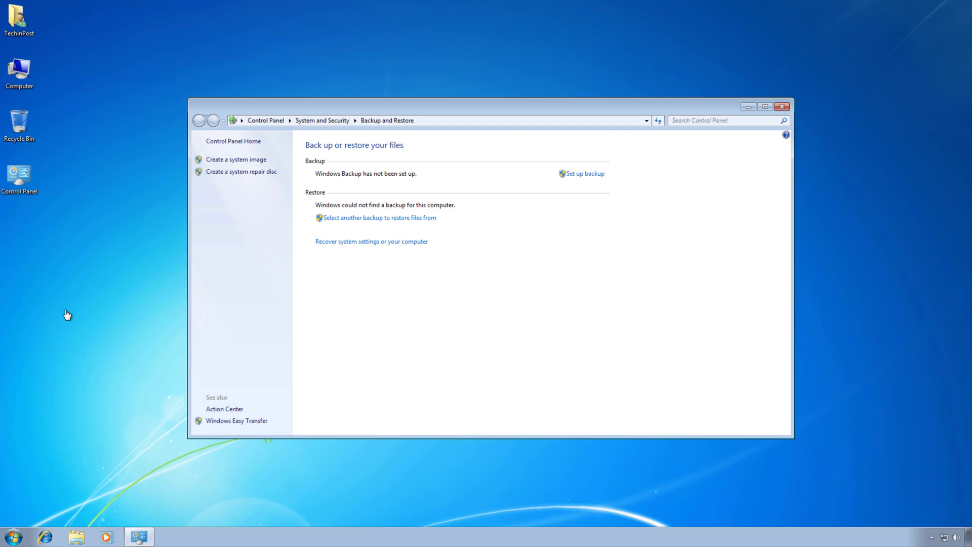
# Prepare a system image backup to the hard disk New Volume (E:) up to the confirmation page, and cancel it
pyautogui.click(244, 162)
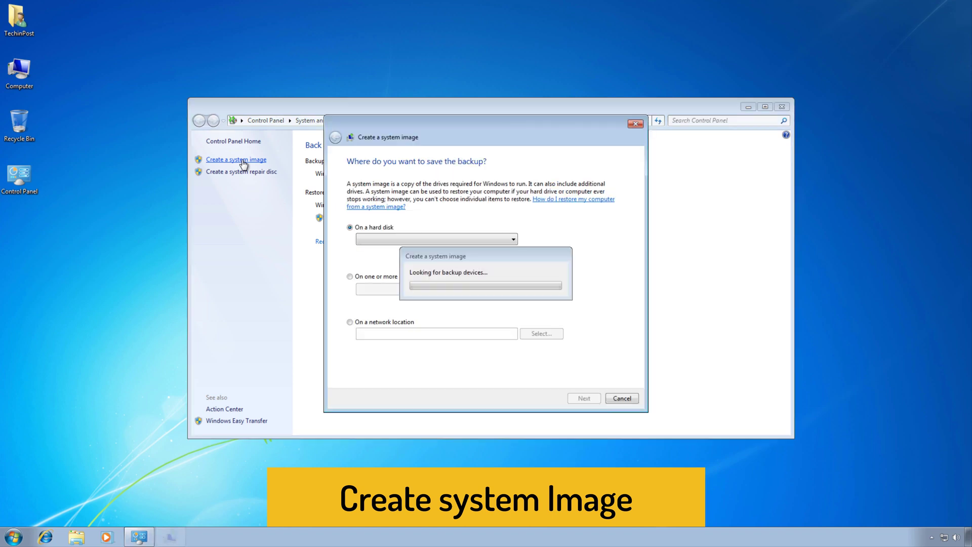
pyautogui.click(434, 242)
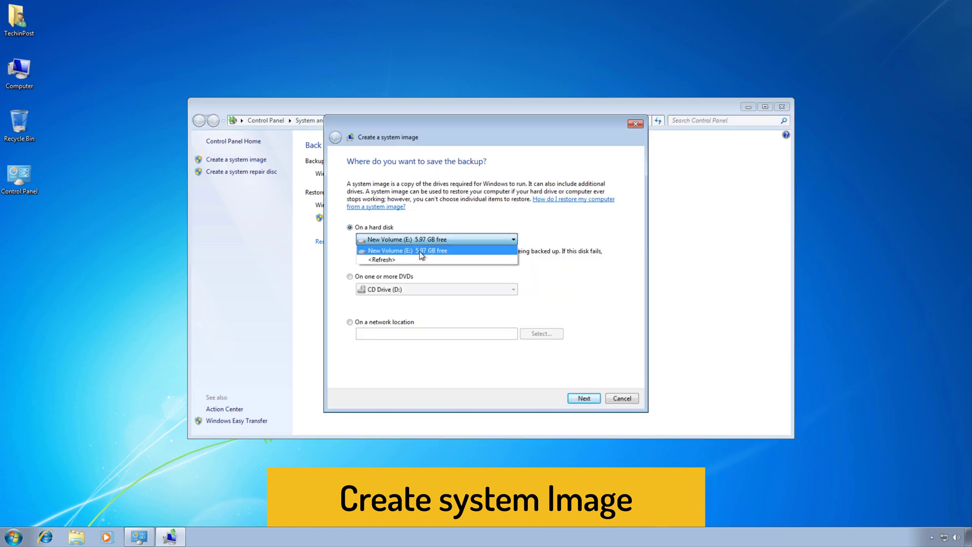
pyautogui.click(419, 251)
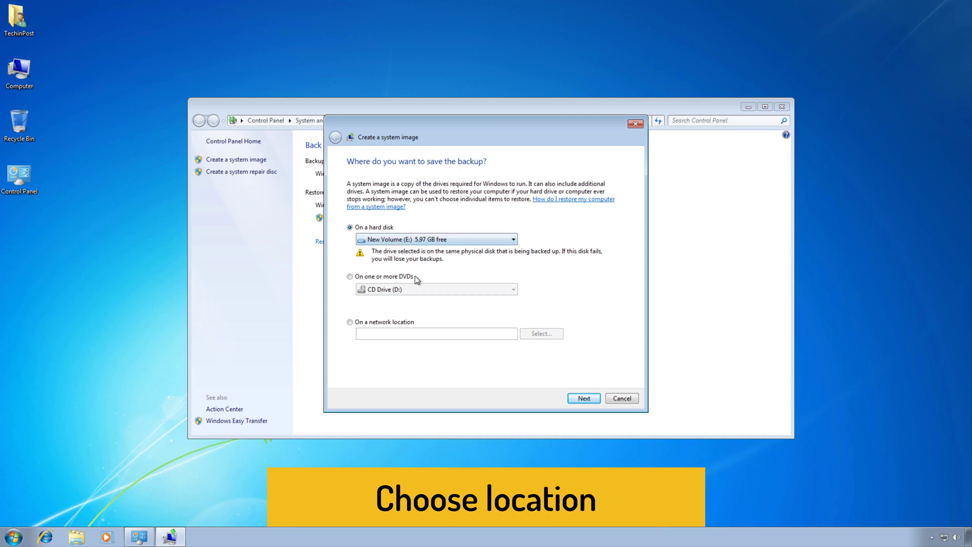
pyautogui.click(592, 399)
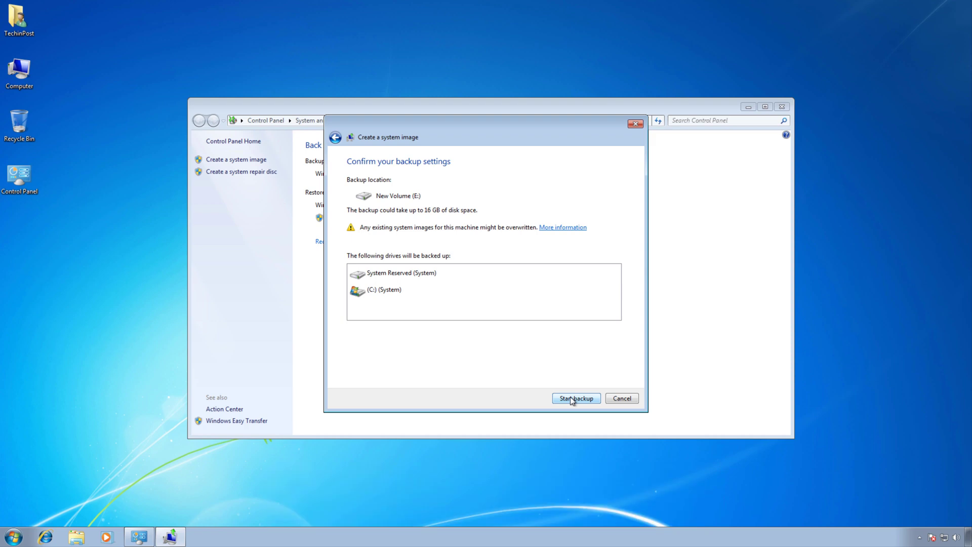
pyautogui.click(621, 399)
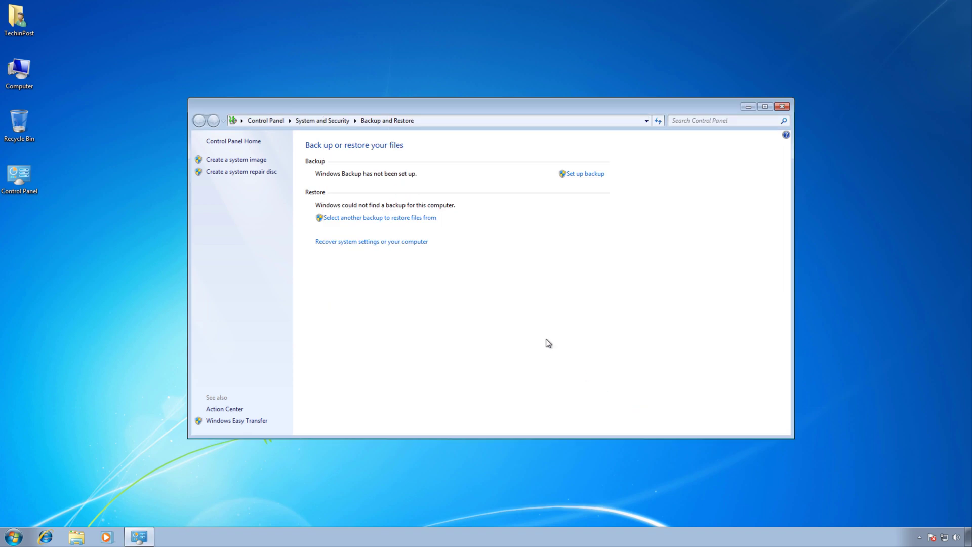
# View the list of other backups to restore files from, cancel it and close Backup and Restore
pyautogui.click(422, 221)
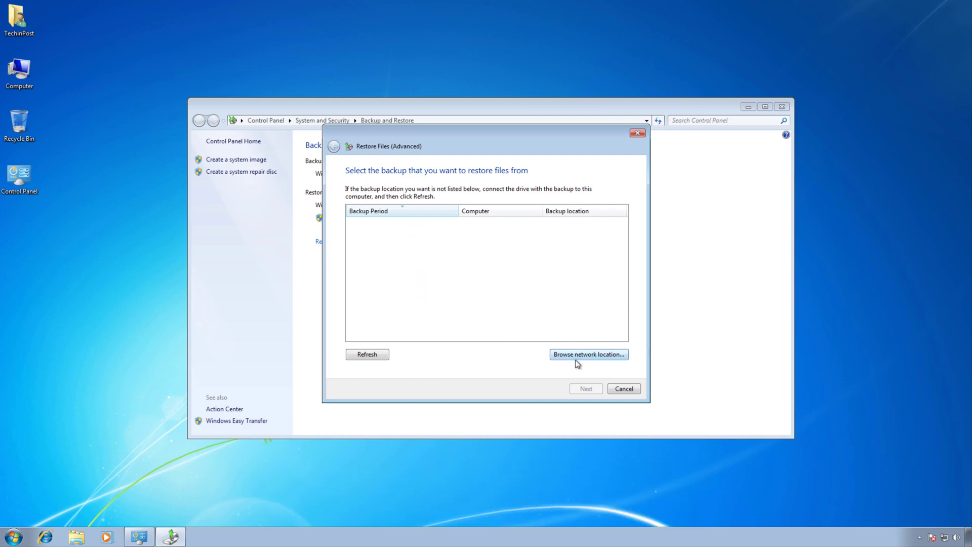
pyautogui.click(621, 390)
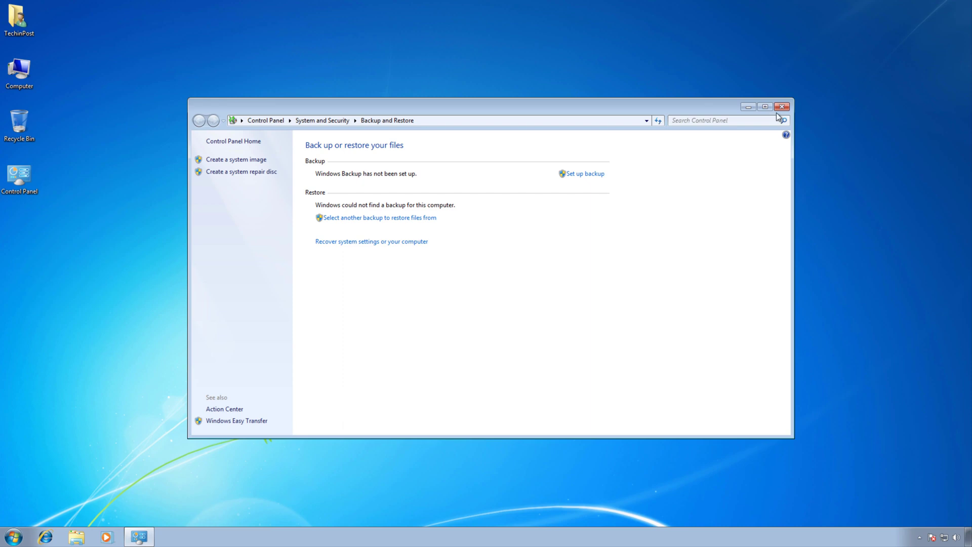
pyautogui.click(782, 106)
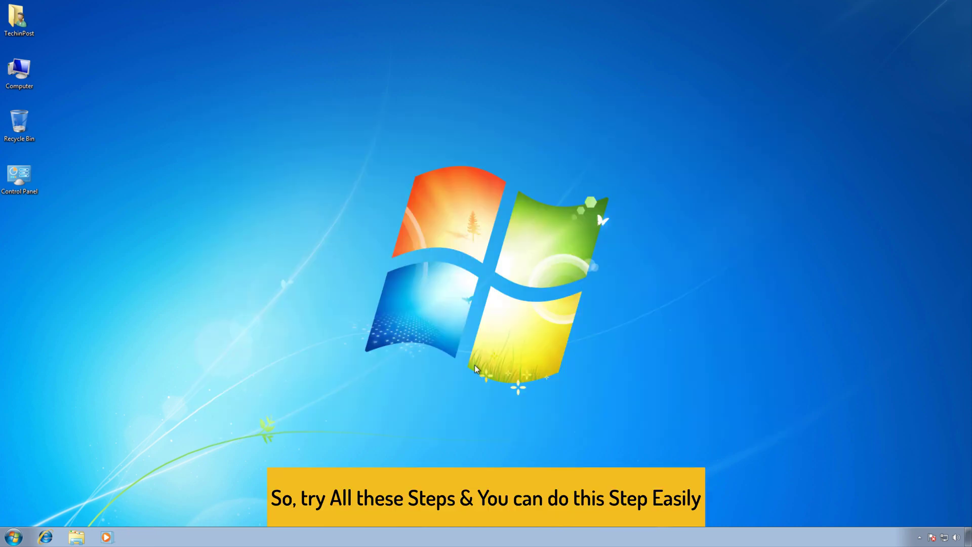